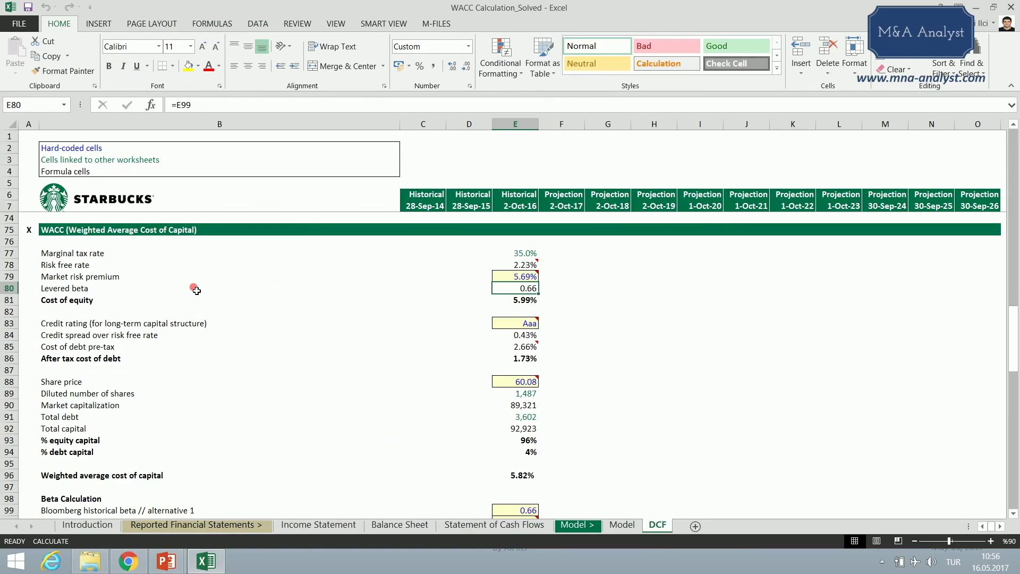
Step: Jump from the levered beta in E80 to its source, the 0.66 Bloomberg beta in E99
double_click(522, 294)
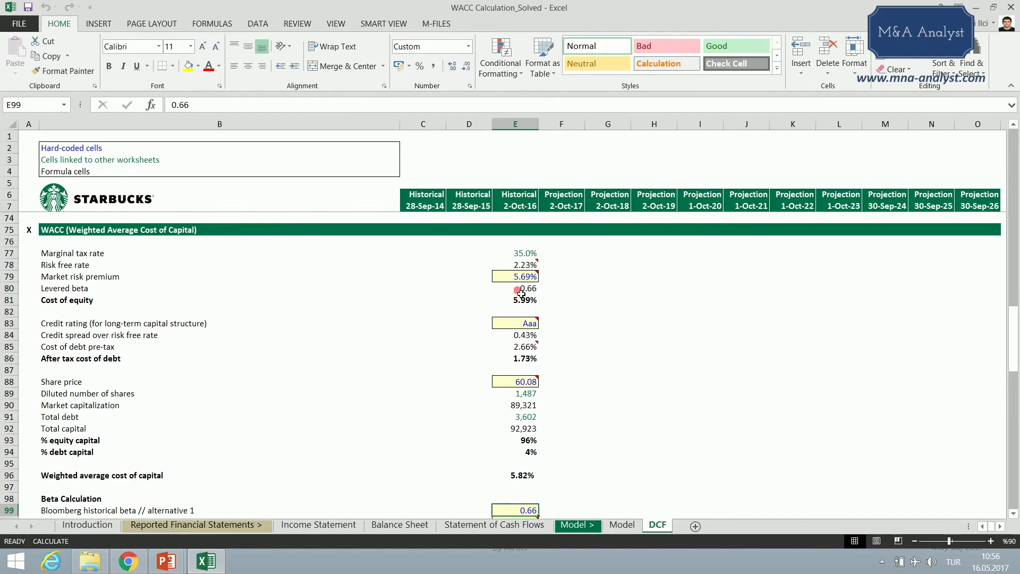
scroll(423, 328, down, 2)
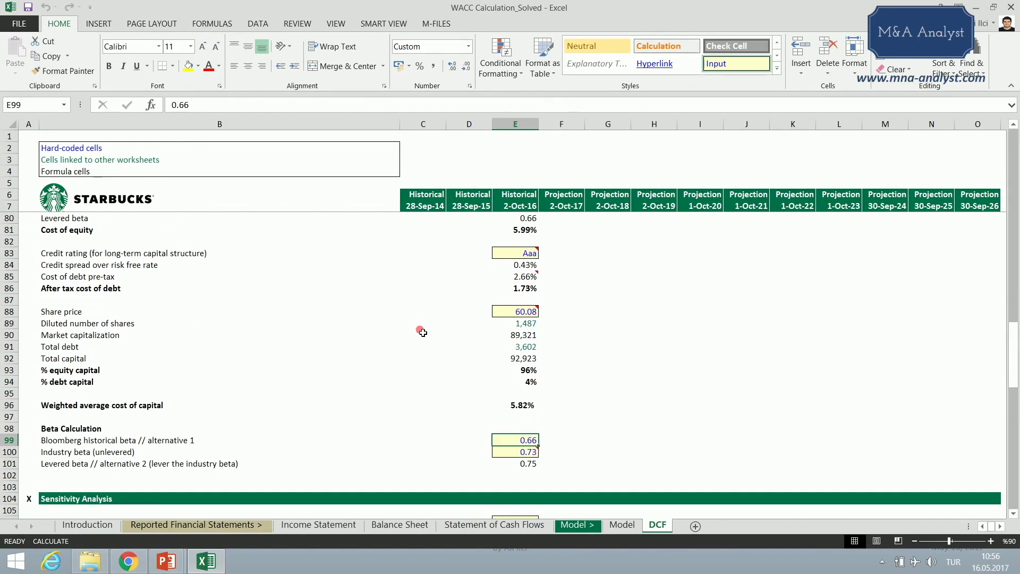
click(121, 436)
scroll(127, 468, up, 1)
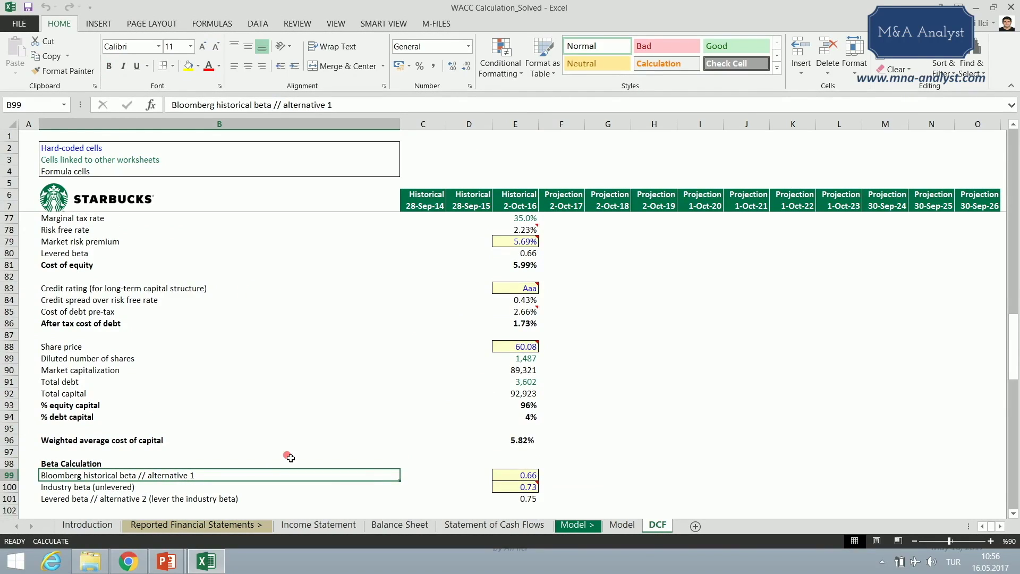
click(507, 475)
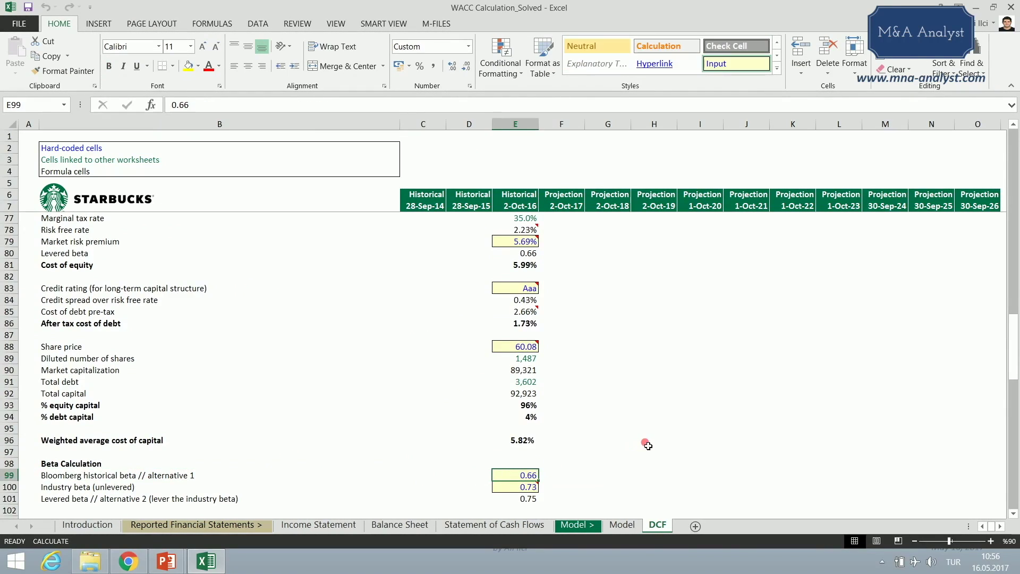
scroll(553, 372, up, 1)
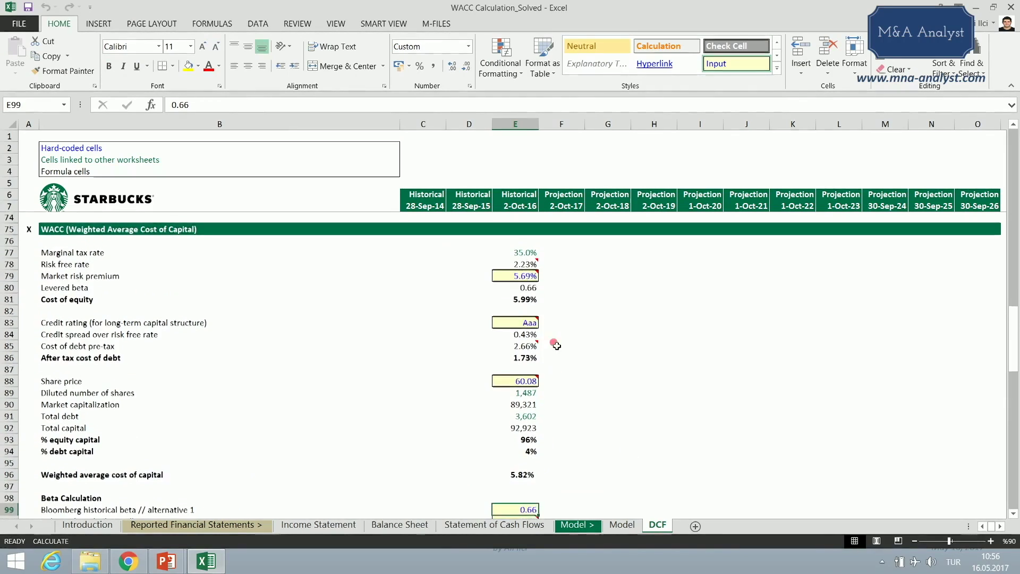
click(529, 292)
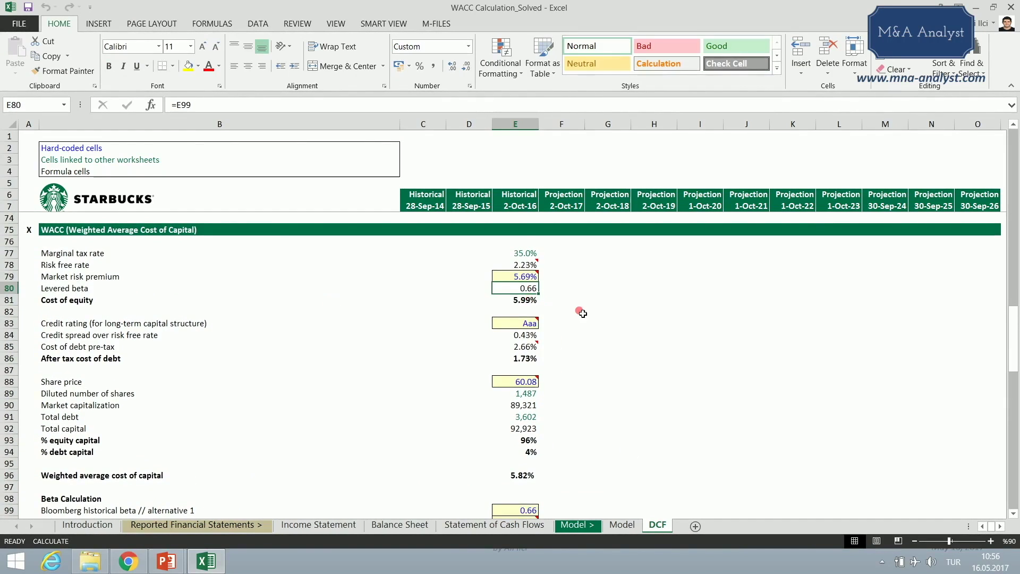
scroll(581, 312, down, 1)
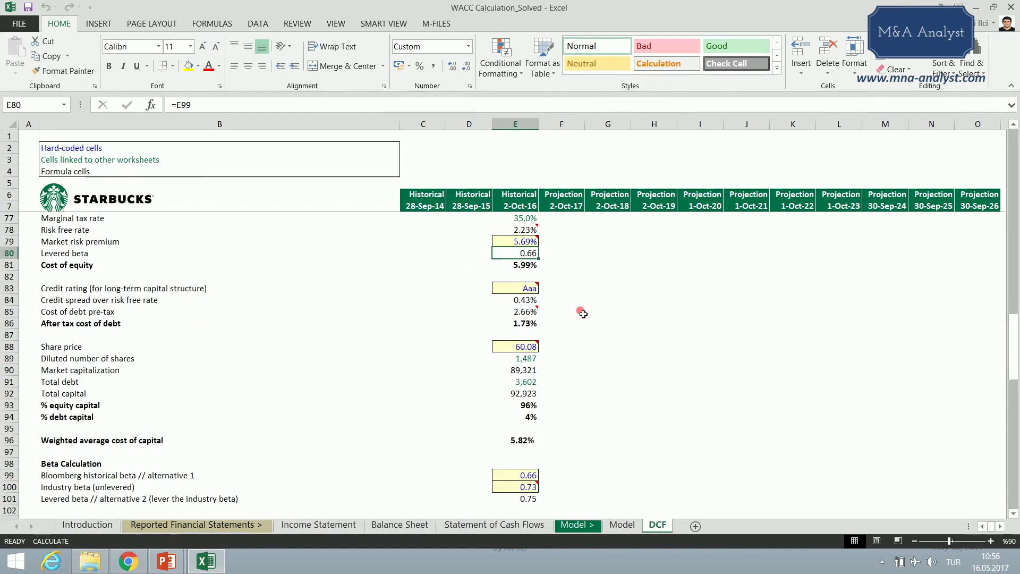
click(574, 476)
click(608, 476)
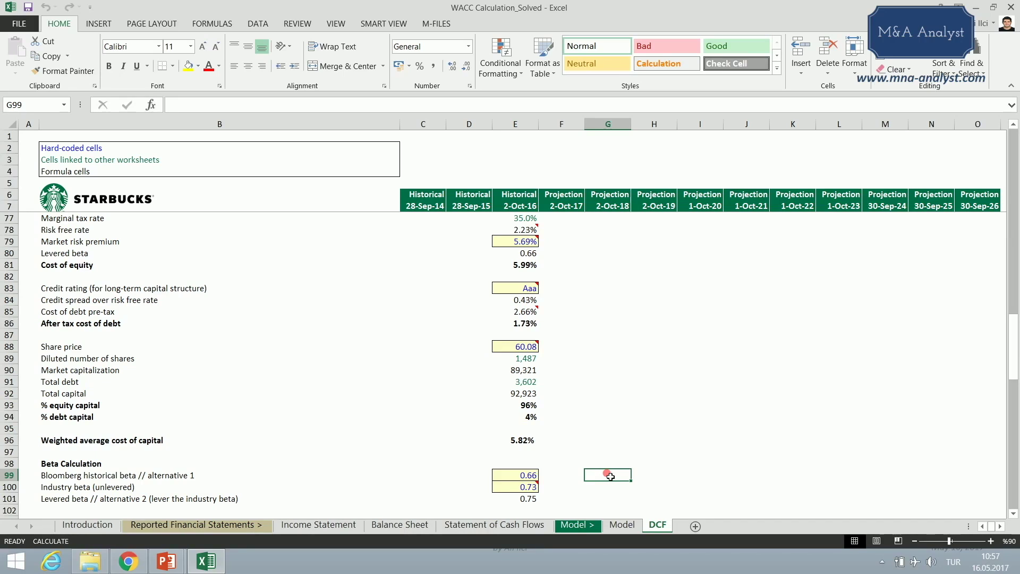
click(606, 487)
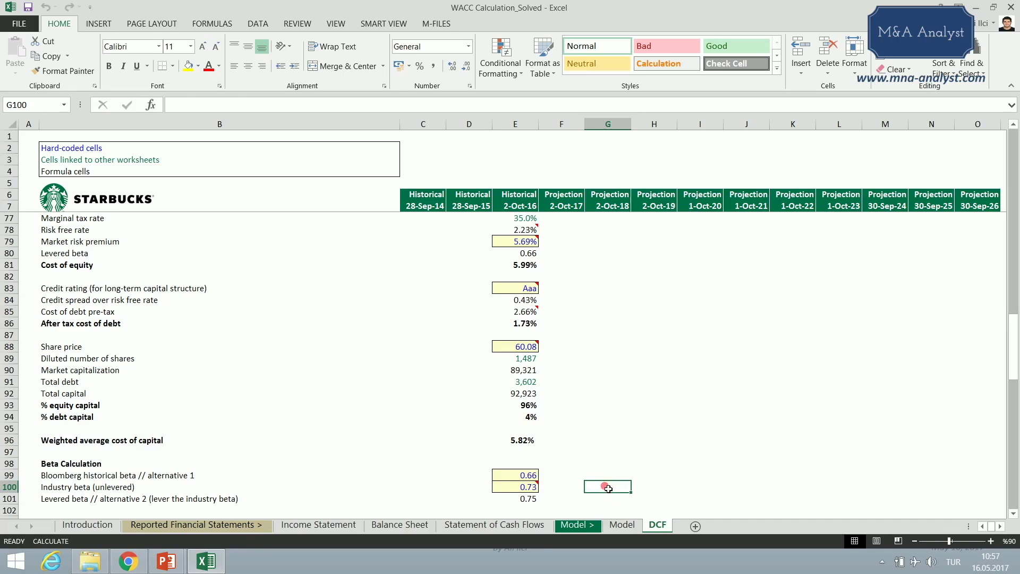
click(244, 488)
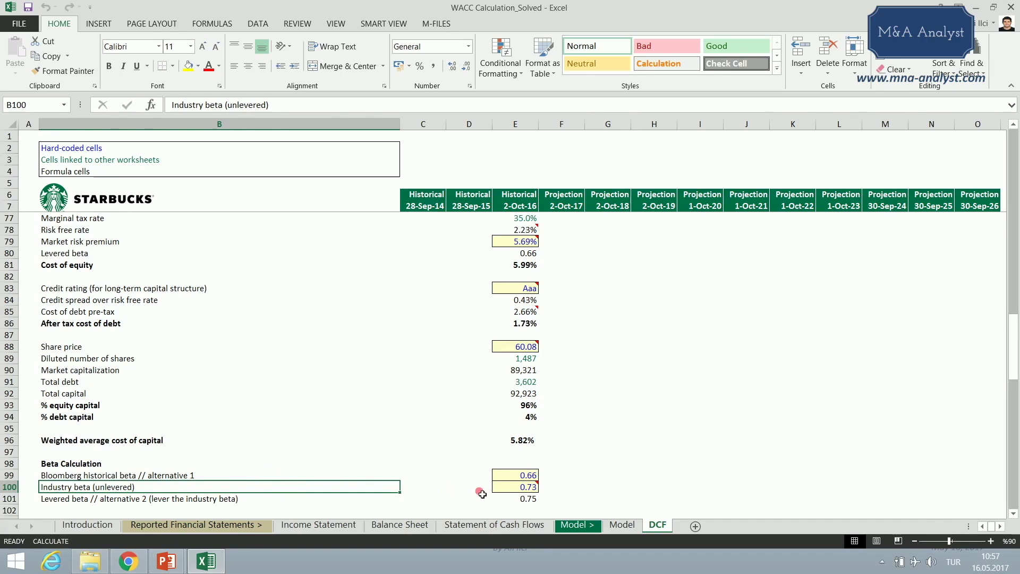
Step: Open the 0.73 industry beta's comment and highlight its Betas by Sector (US) source
click(521, 487)
scroll(549, 465, down, 1)
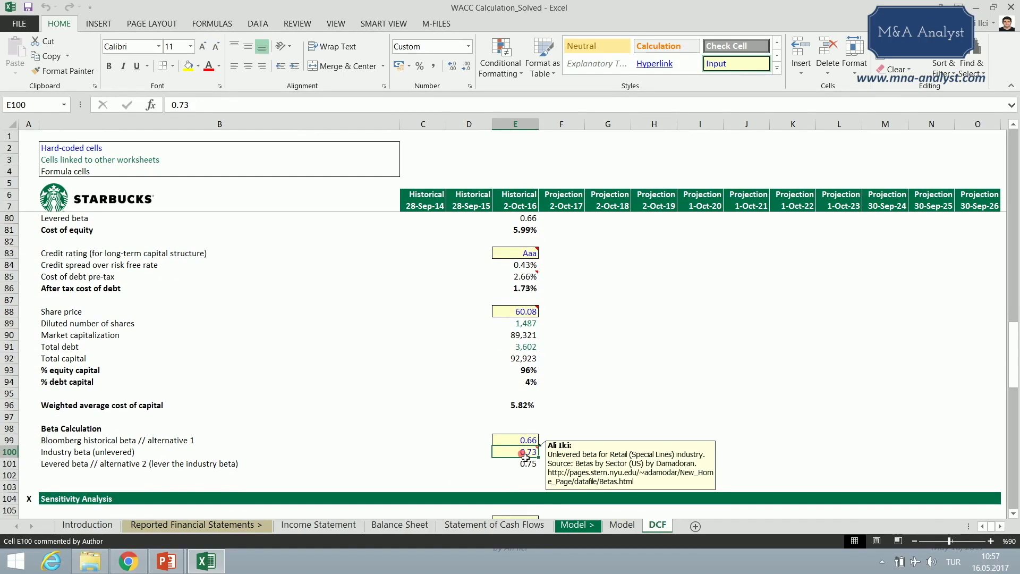
key(shift+F2)
drag(579, 463, 663, 466)
click(663, 466)
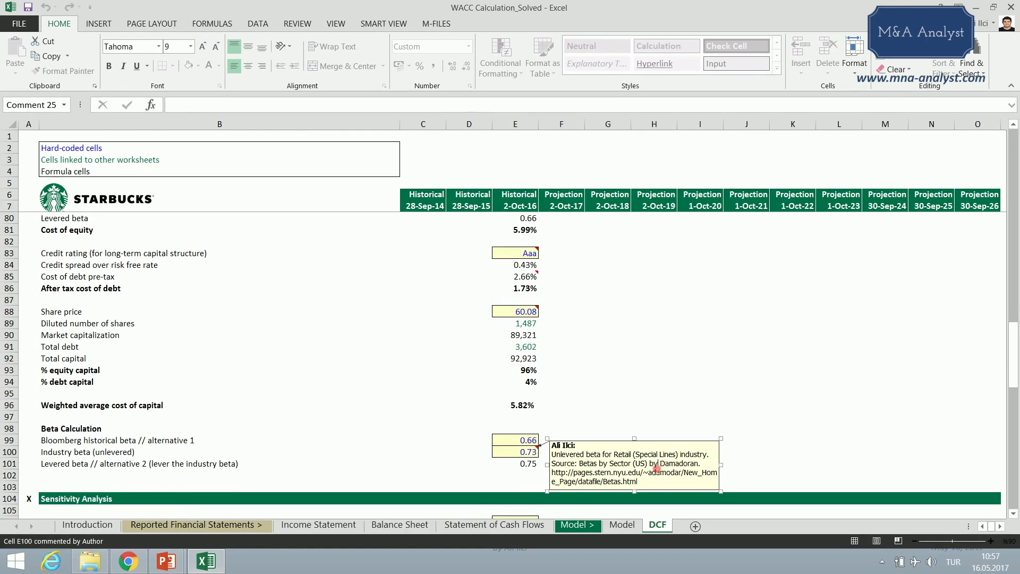
drag(654, 467, 579, 467)
click(581, 468)
Step: Highlight the Betas page web address in the comment, then switch to Chrome
drag(653, 486, 557, 479)
click(445, 451)
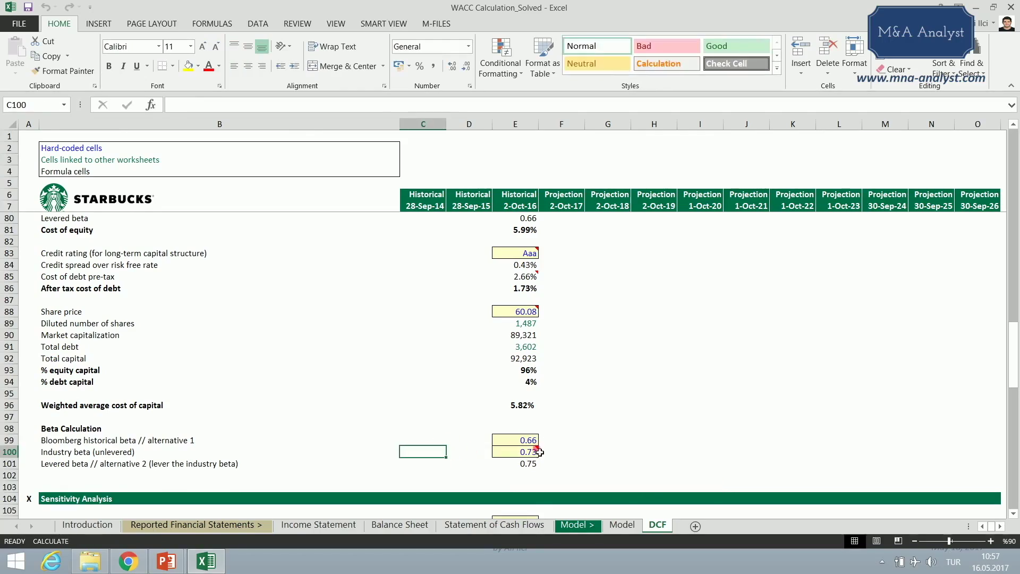
click(515, 452)
click(129, 562)
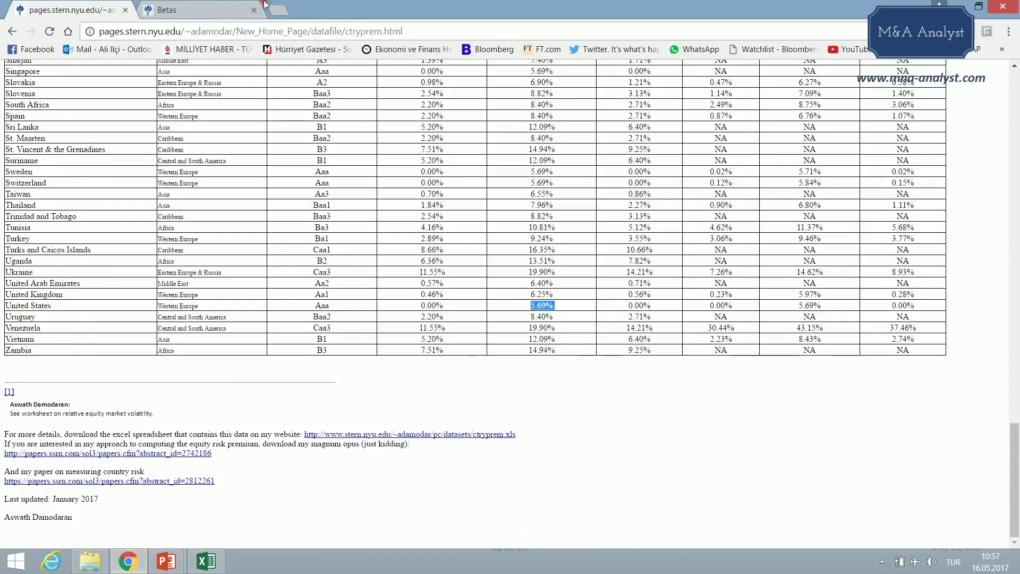
Step: On Damodaran's Betas page, highlight the Betas by Sector (US) title and Unlevered beta column
click(213, 10)
scroll(304, 218, up, 10)
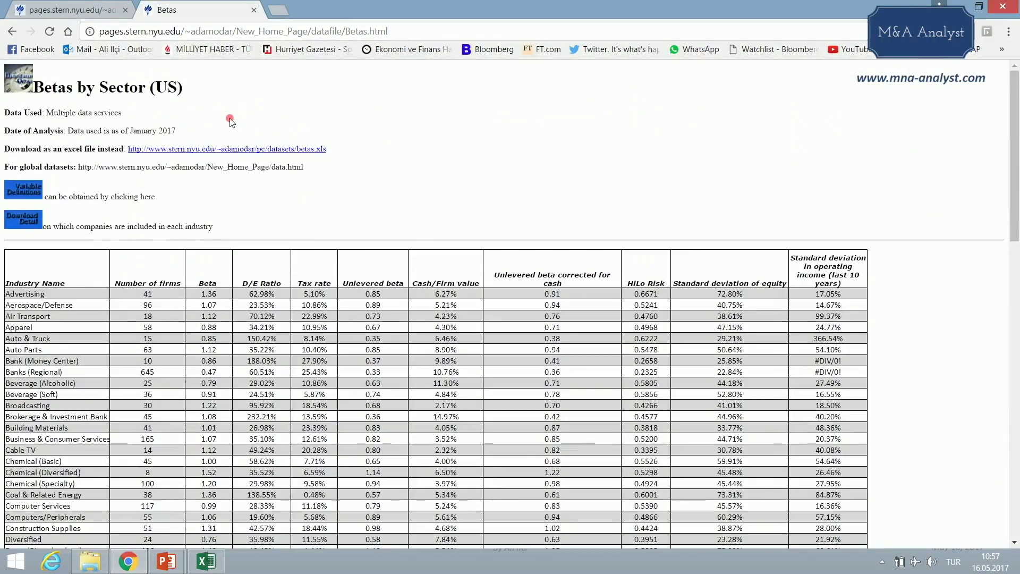
drag(183, 88, 40, 100)
click(382, 99)
scroll(433, 202, down, 1)
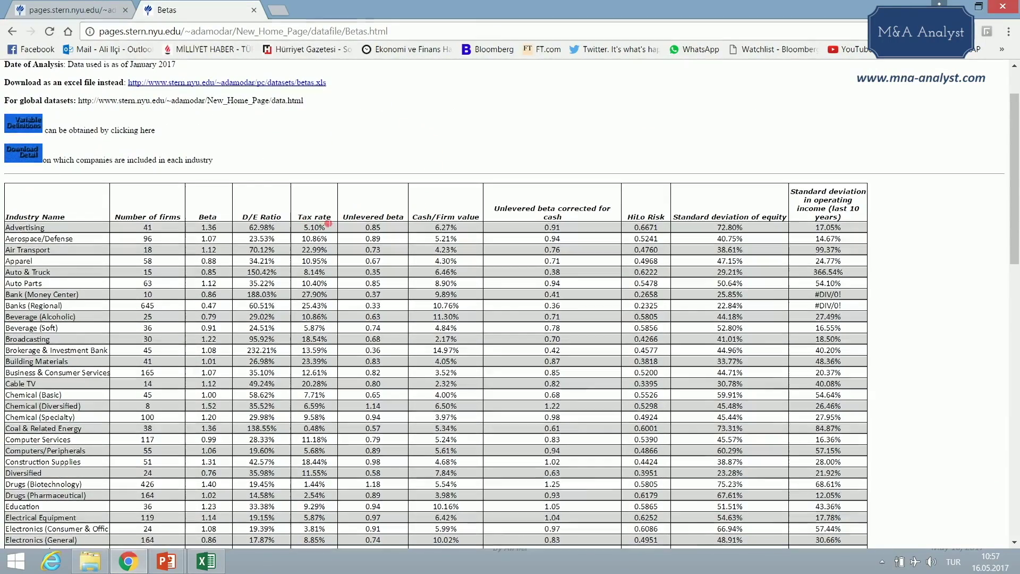
drag(342, 216, 411, 221)
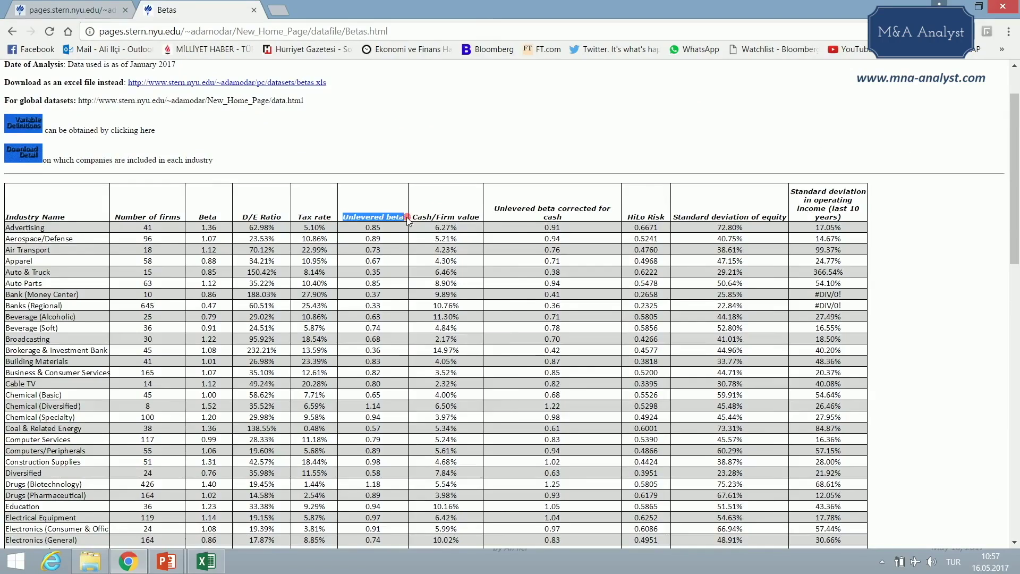
Step: Back in Excel, reopen the industry beta's source comment, then close it
key(alt+Tab)
mouse_move(527, 457)
key(shift+F2)
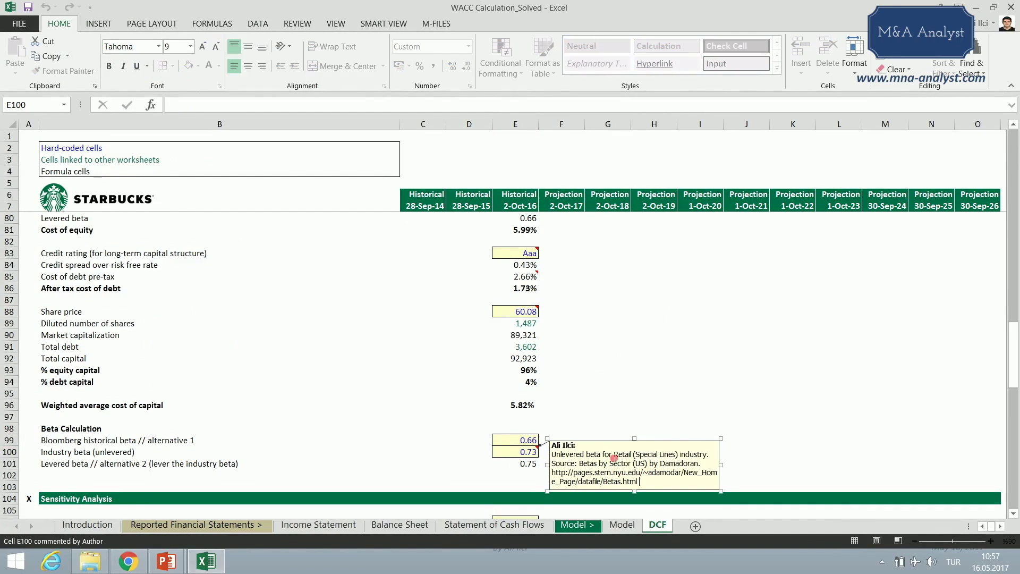
click(550, 452)
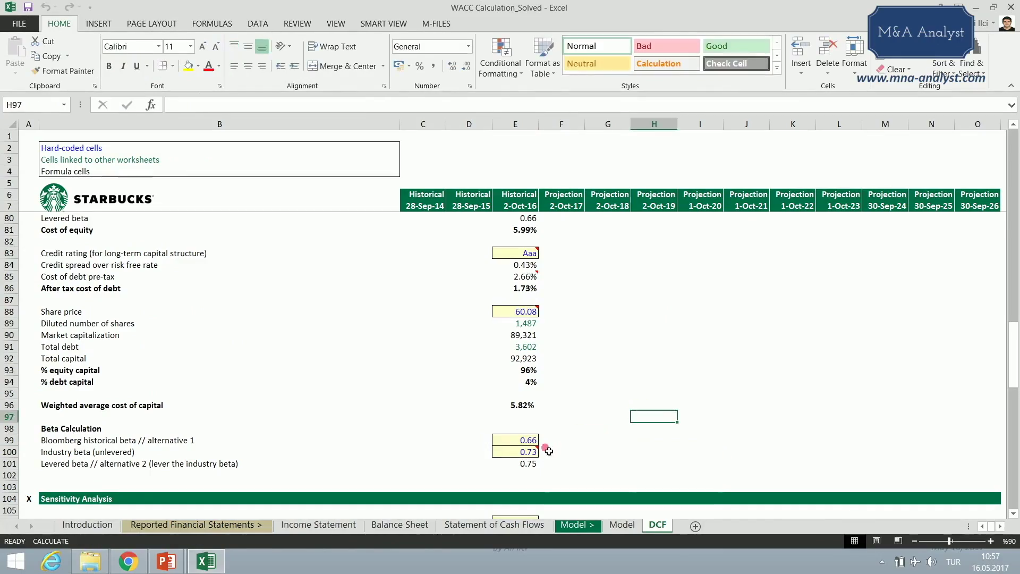
Step: Highlight the Retail (Special Lines) row showing 0.73, then return to Excel's industry beta note
key(alt+Tab)
scroll(41, 317, down, 10)
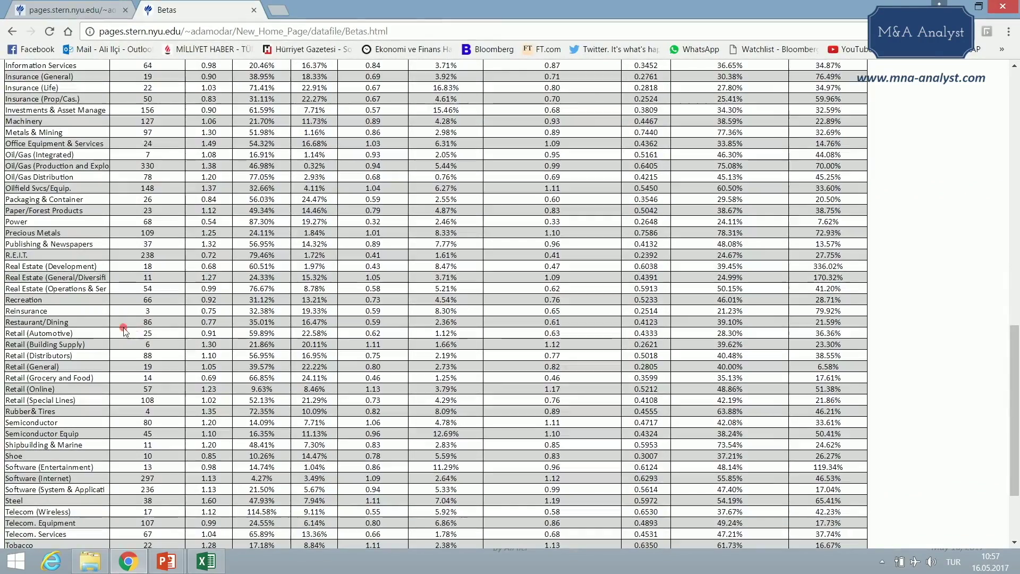
drag(2, 406, 823, 399)
click(388, 406)
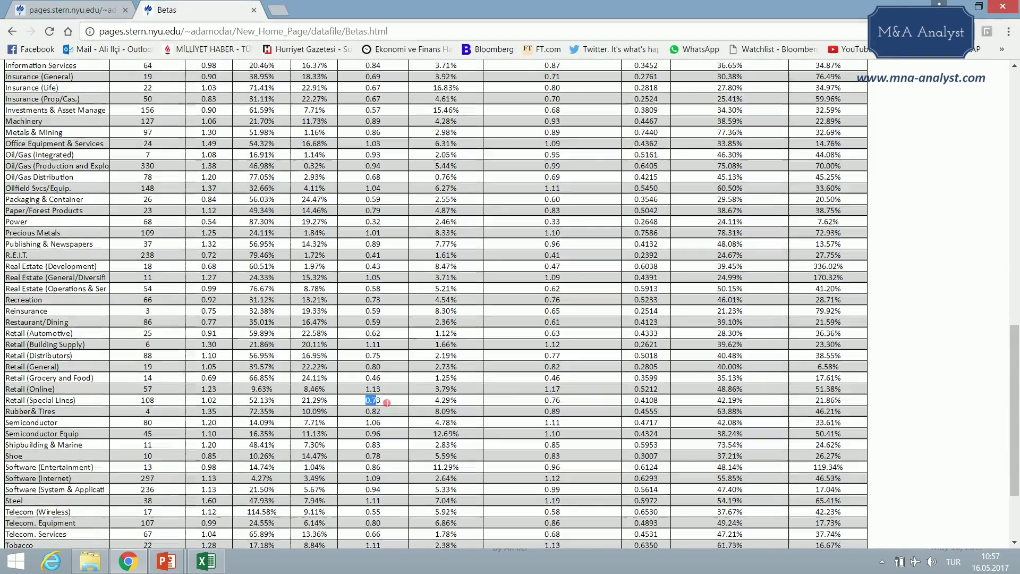
scroll(388, 213, up, 15)
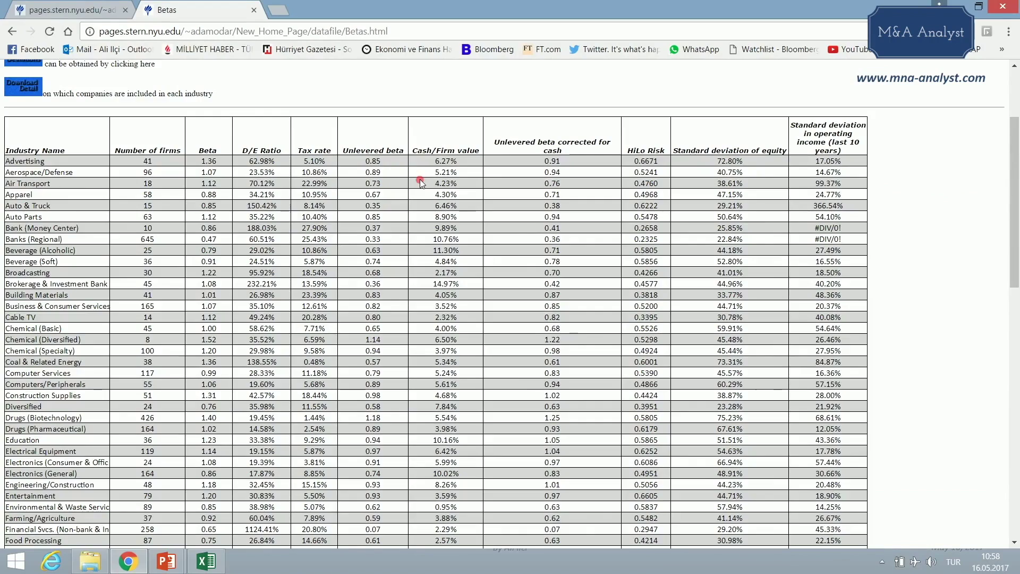
key(alt+Tab)
click(531, 457)
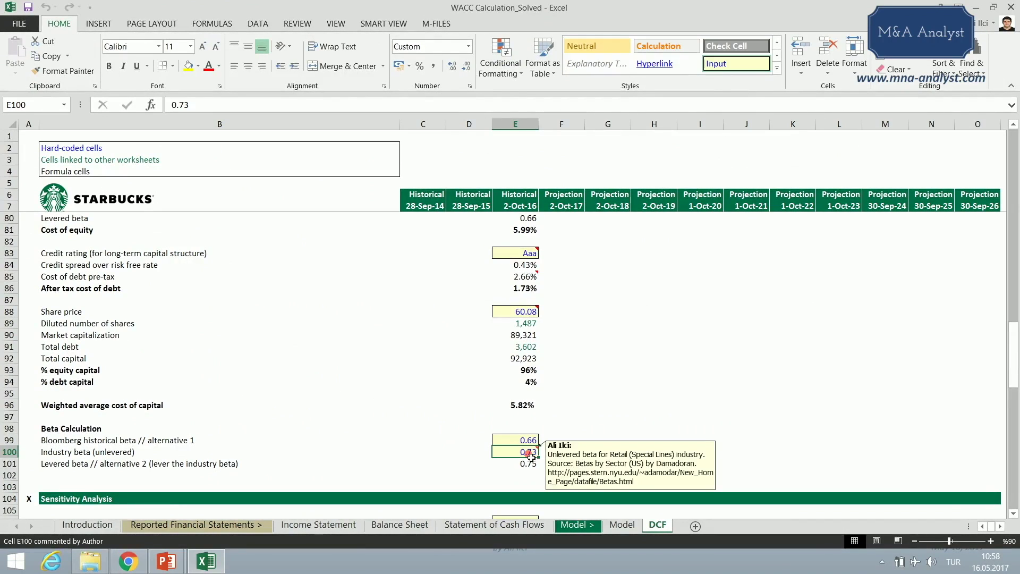
drag(160, 454, 525, 453)
key(alt+Tab)
key(alt+Tab)
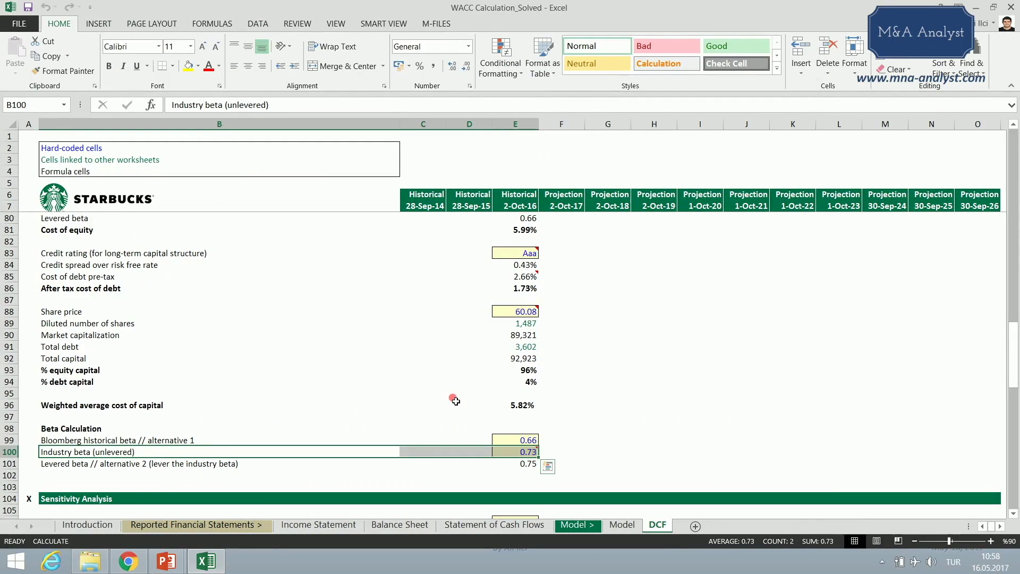
click(517, 467)
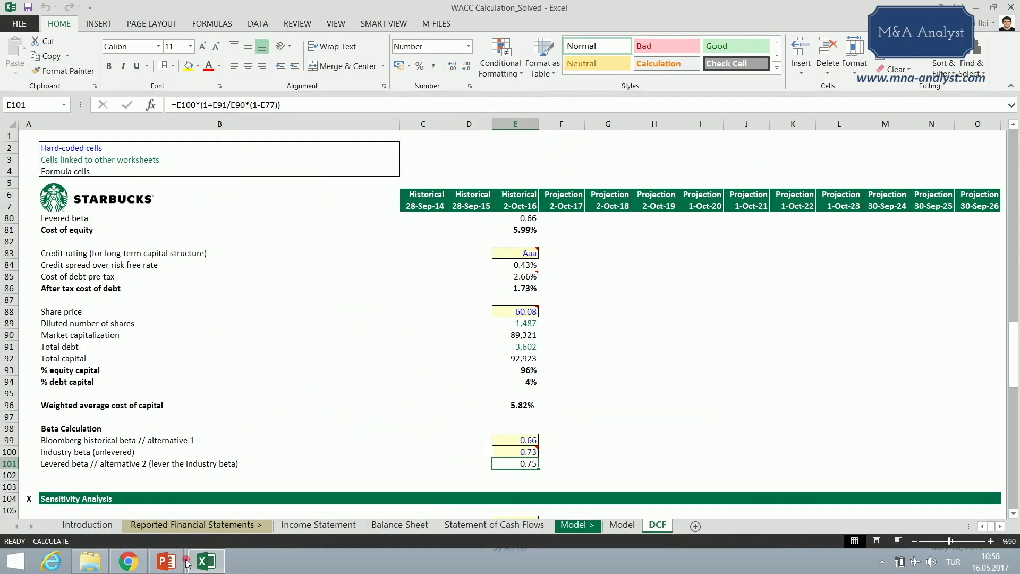
mouse_move(166, 560)
click(227, 478)
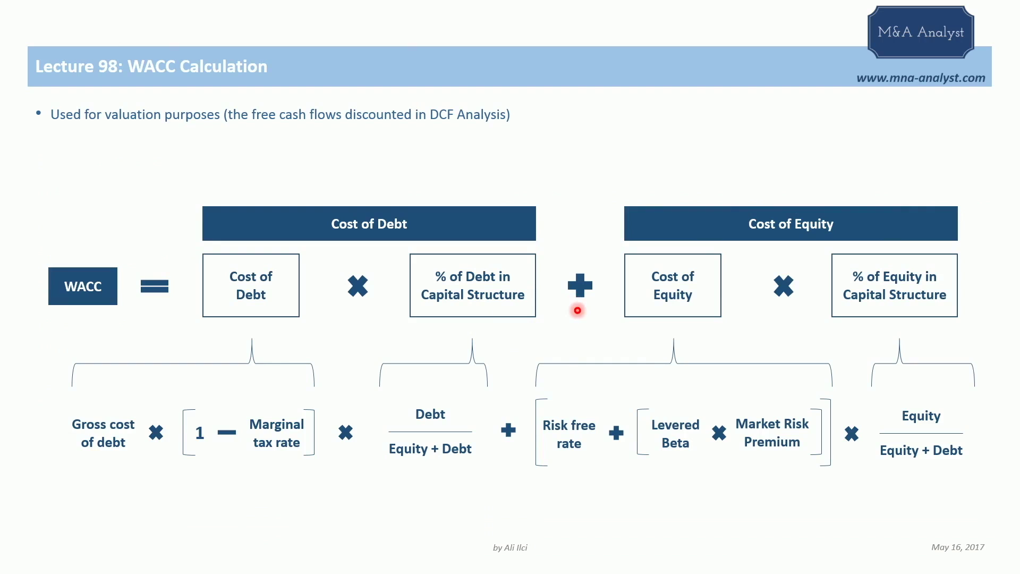
Step: Advance the slide show to the unlevered versus levered beta slide, then return to Excel
key(Right)
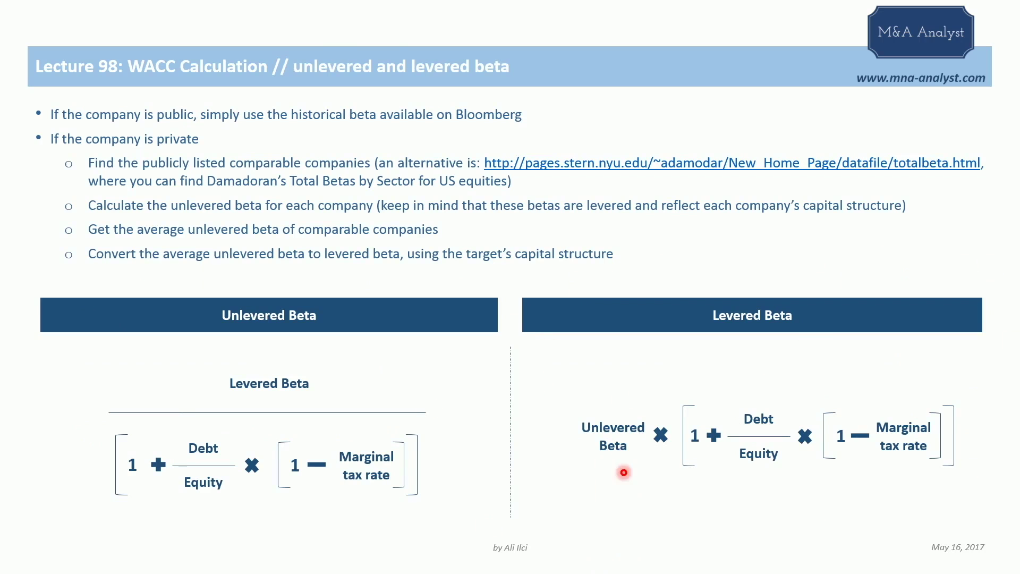
key(alt+Tab)
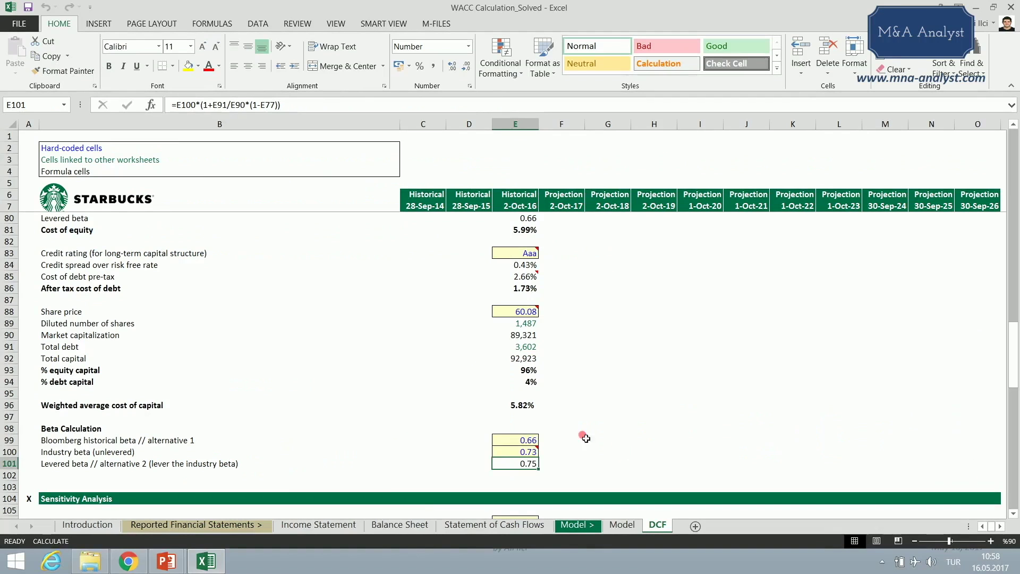
Step: Edit E101's formula =E100*(1+E91/E90*(1-E77)) and compare it with the levered beta slide
double_click(534, 463)
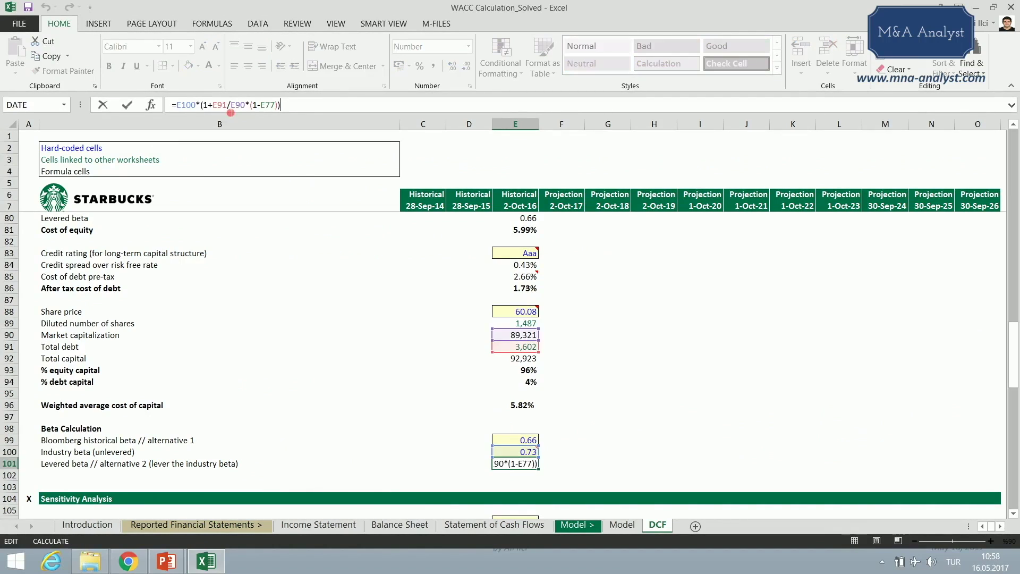
key(alt+Tab)
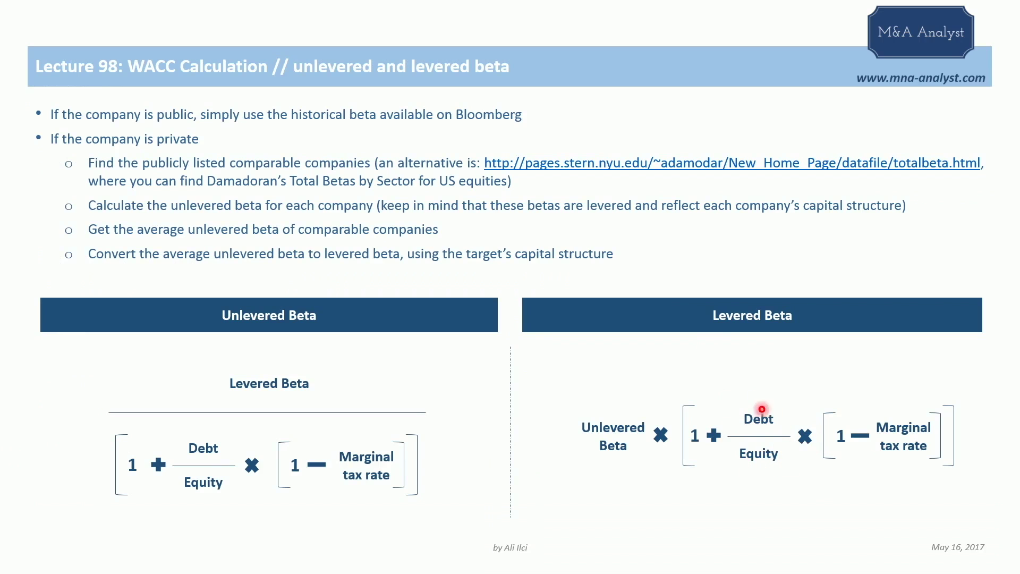
key(alt+Tab)
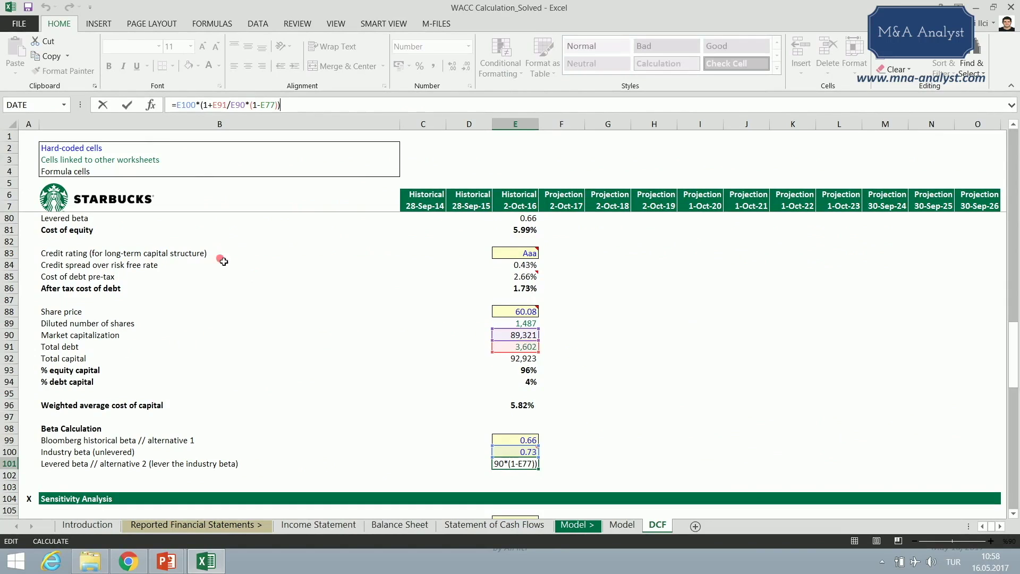
drag(223, 105, 249, 105)
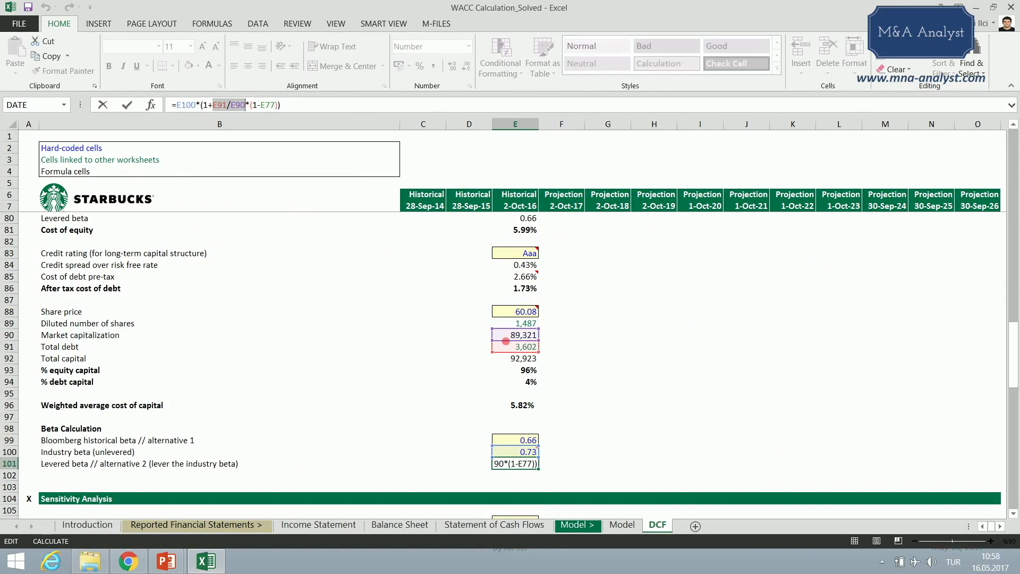
drag(252, 106, 283, 107)
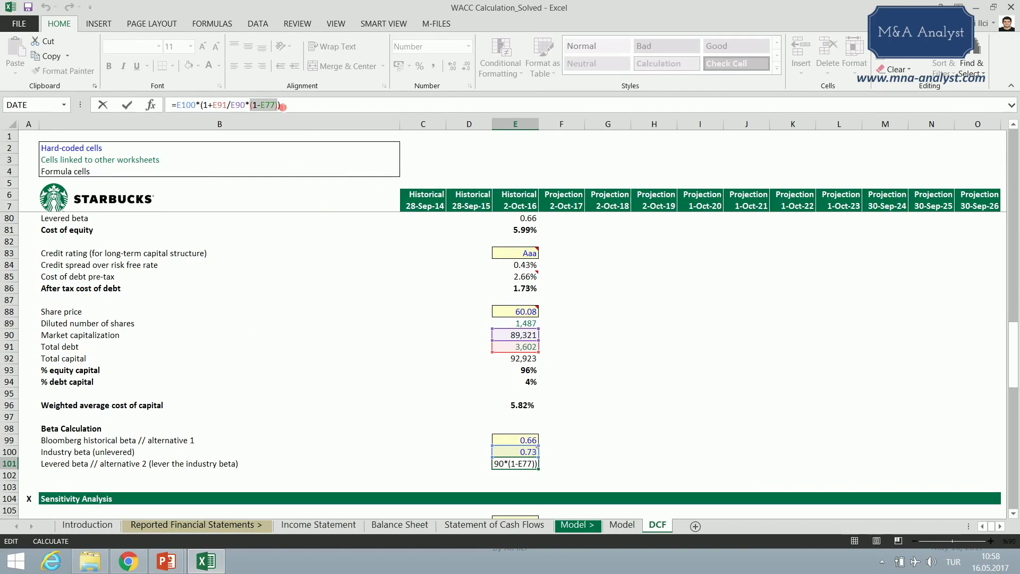
scroll(1014, 367, up, 2)
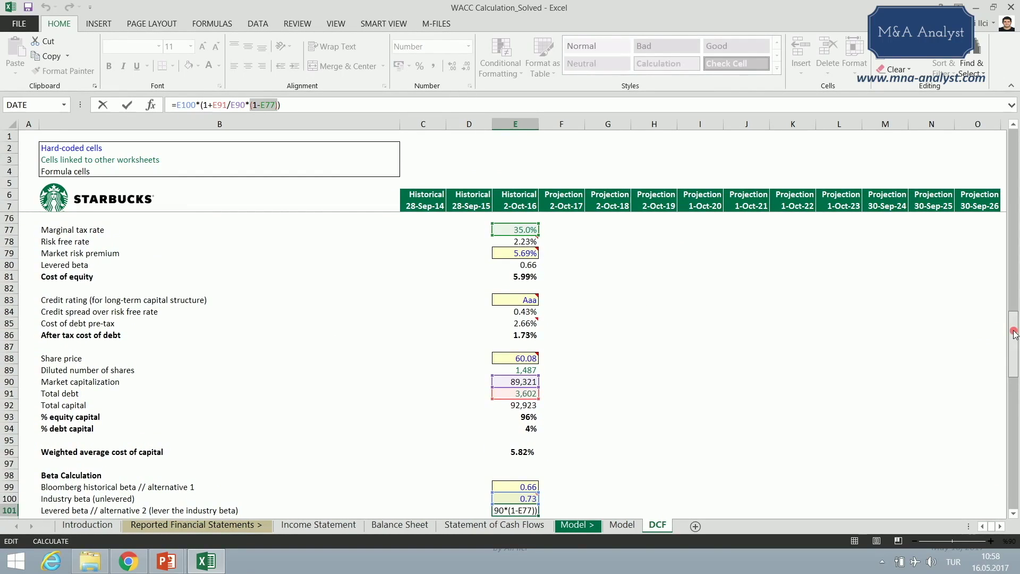
scroll(1013, 333, down, 1)
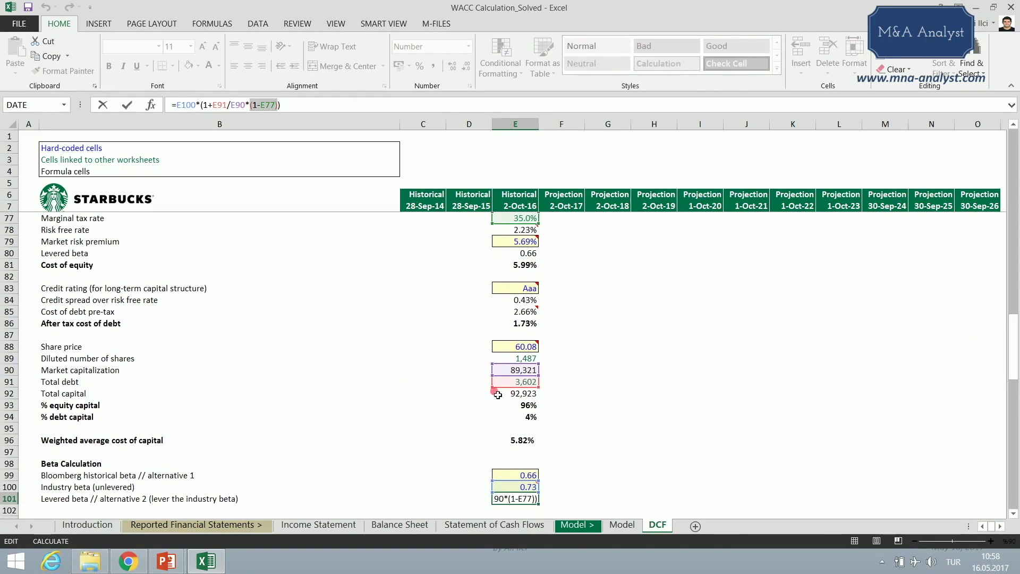
scroll(1014, 372, down, 1)
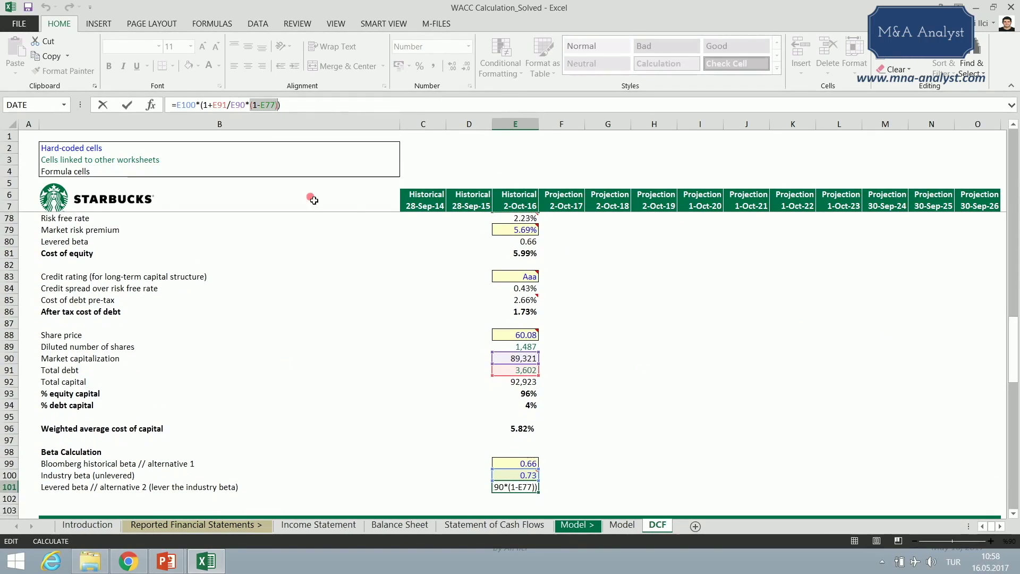
double_click(268, 107)
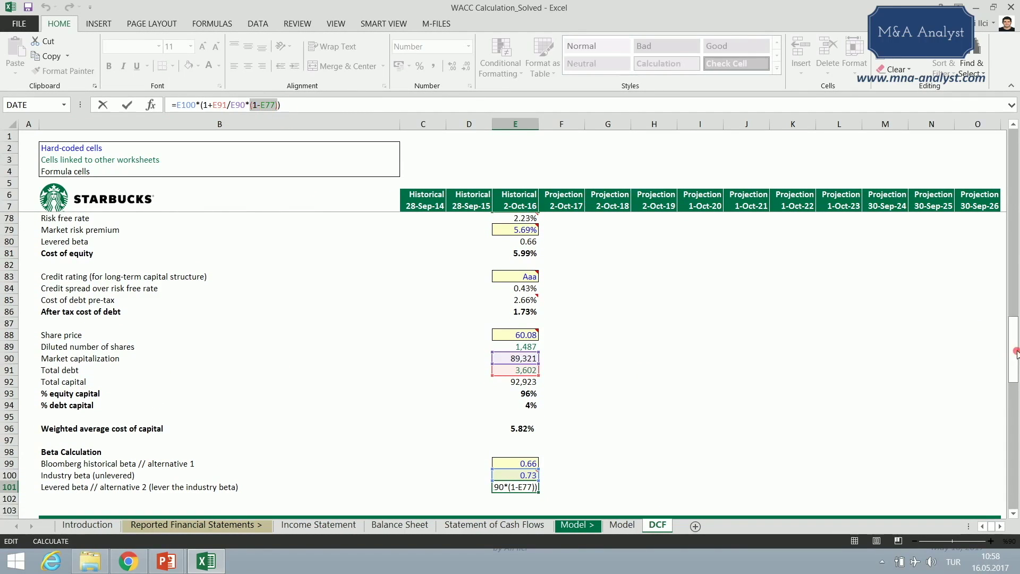
scroll(1013, 356, up, 3)
scroll(1010, 347, down, 3)
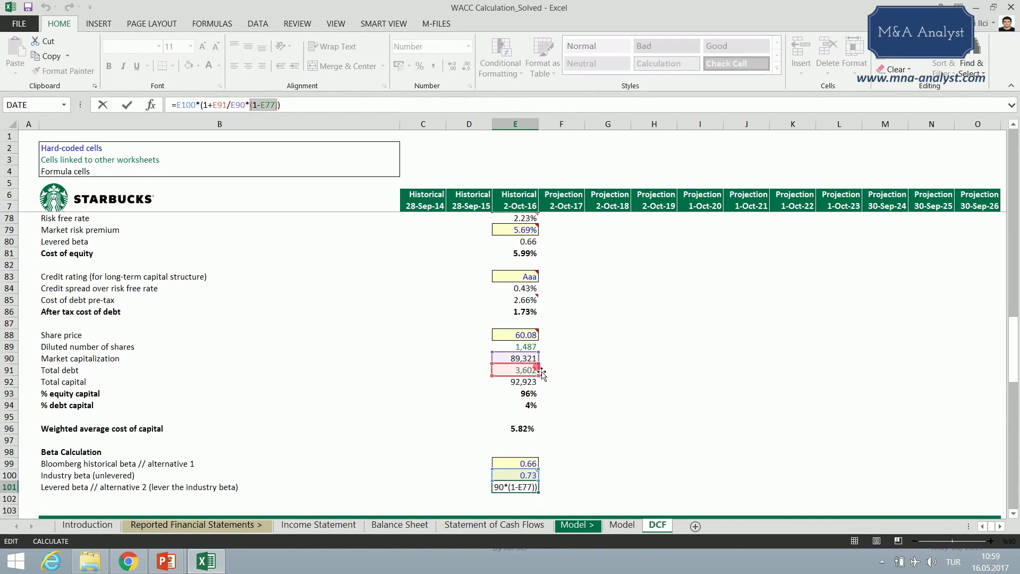
drag(213, 109, 279, 105)
mouse_move(204, 109)
mouse_down()
mouse_move(282, 108)
mouse_move(210, 108)
mouse_up()
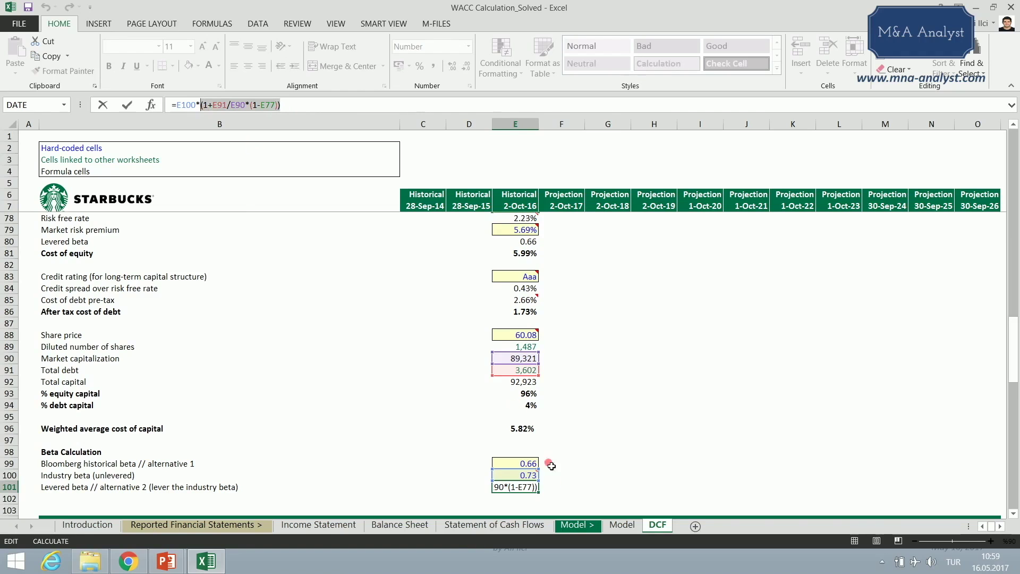
click(589, 489)
key(Left)
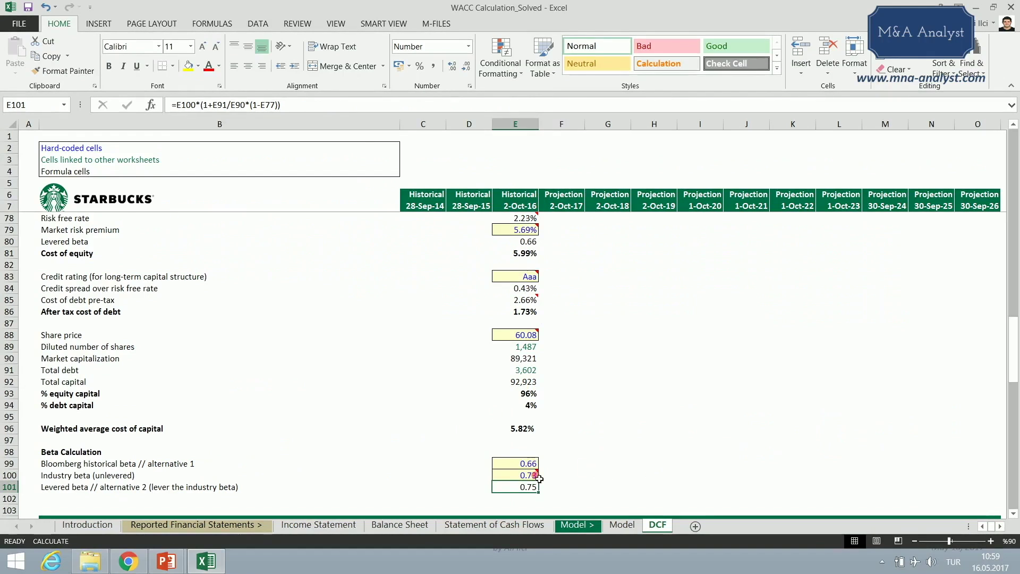
key(Right)
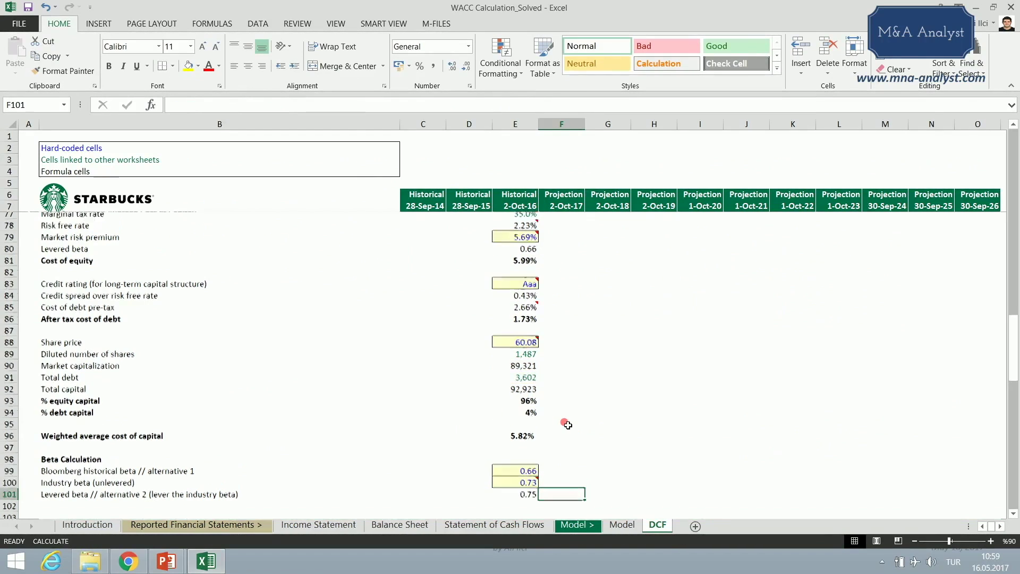
drag(1014, 350, 1014, 354)
double_click(534, 265)
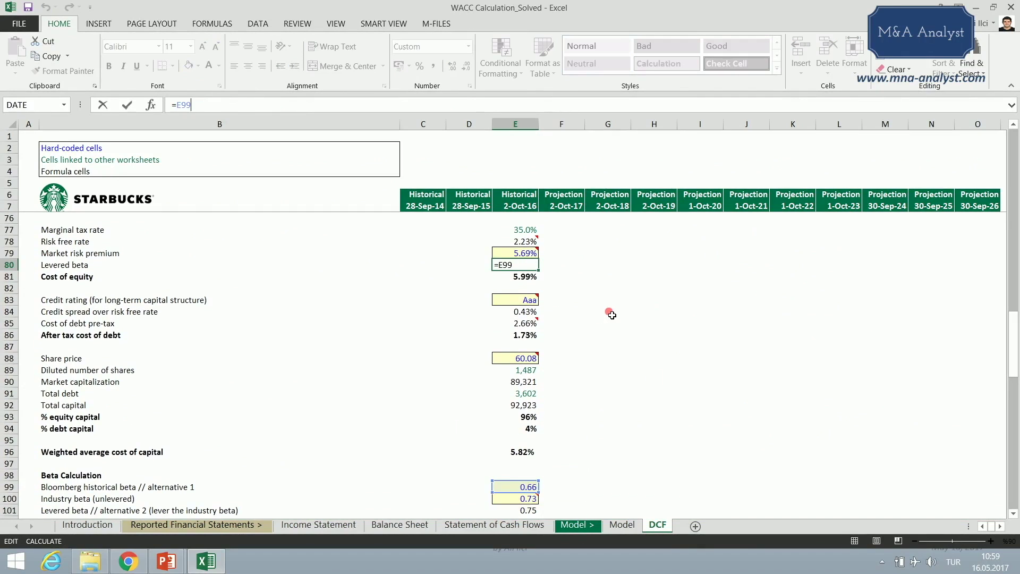
key(Escape)
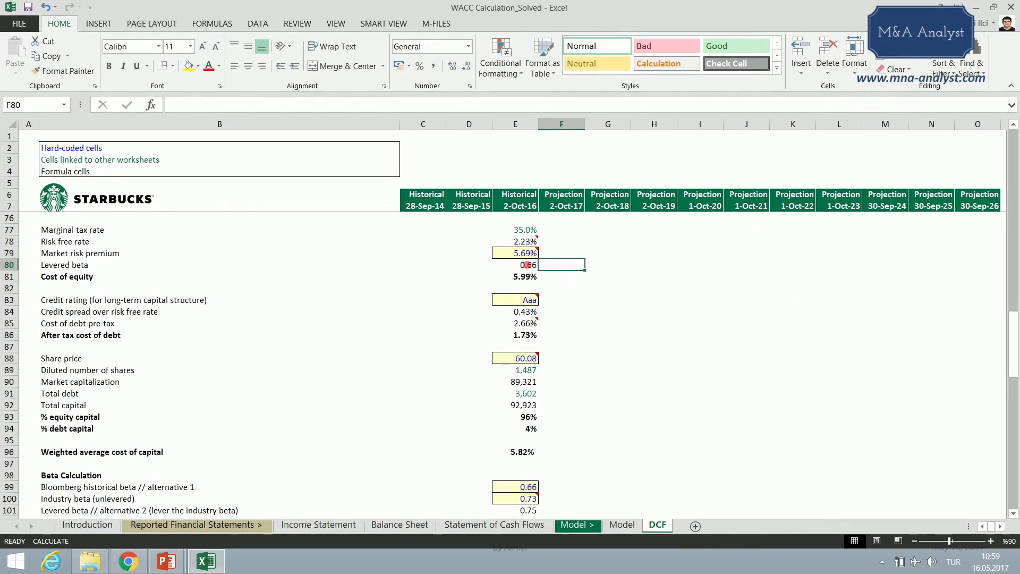
drag(531, 510, 216, 509)
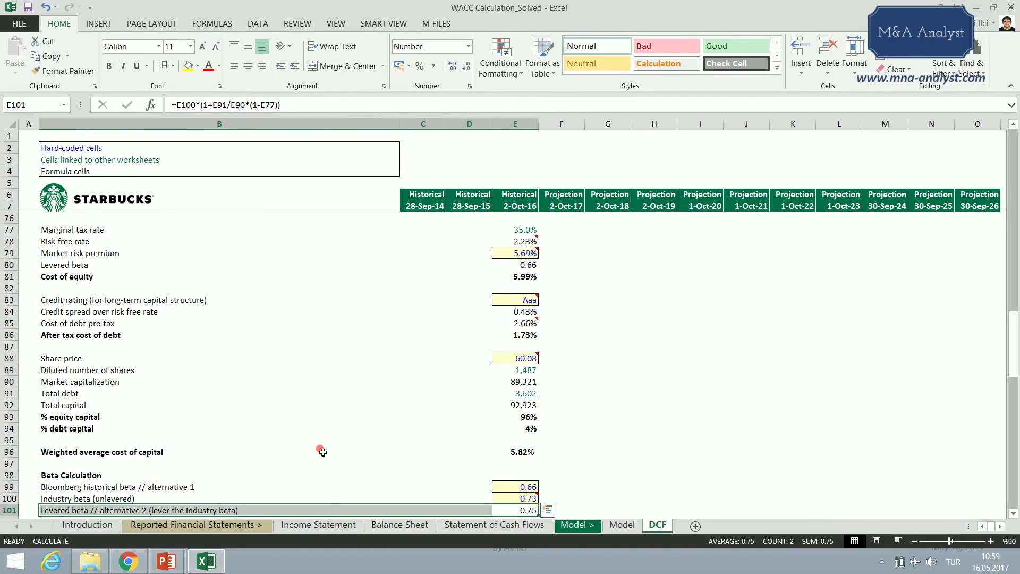